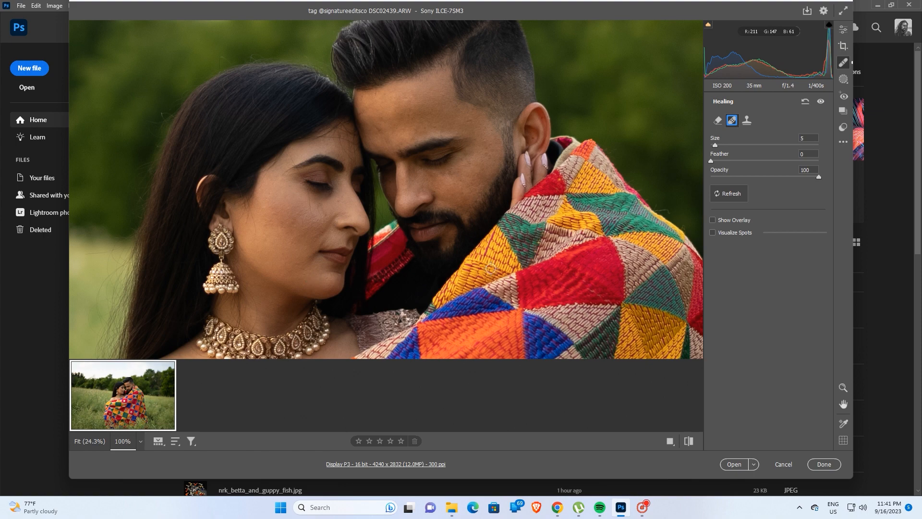
In Calibration, set the blue primary hue to -64 and fine-tune the green primary hue, red primary hue and shadows tint
click(843, 29)
click(99, 441)
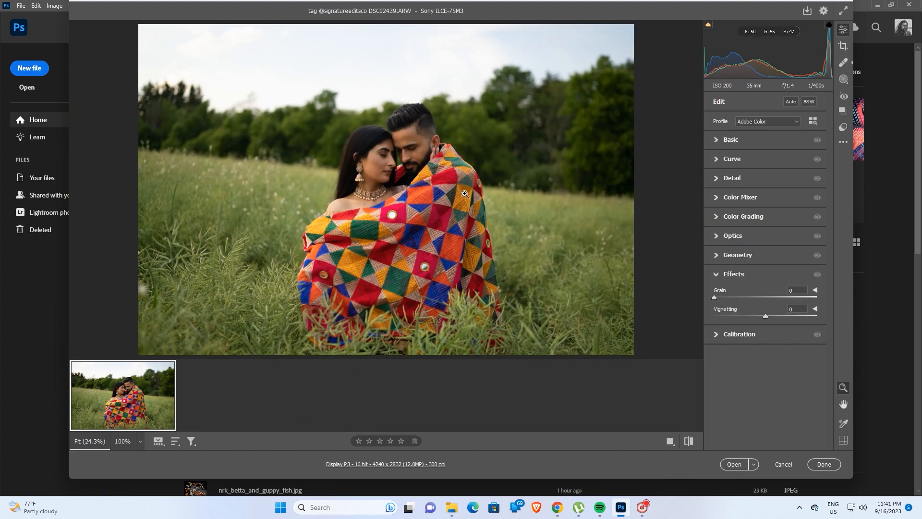
click(718, 334)
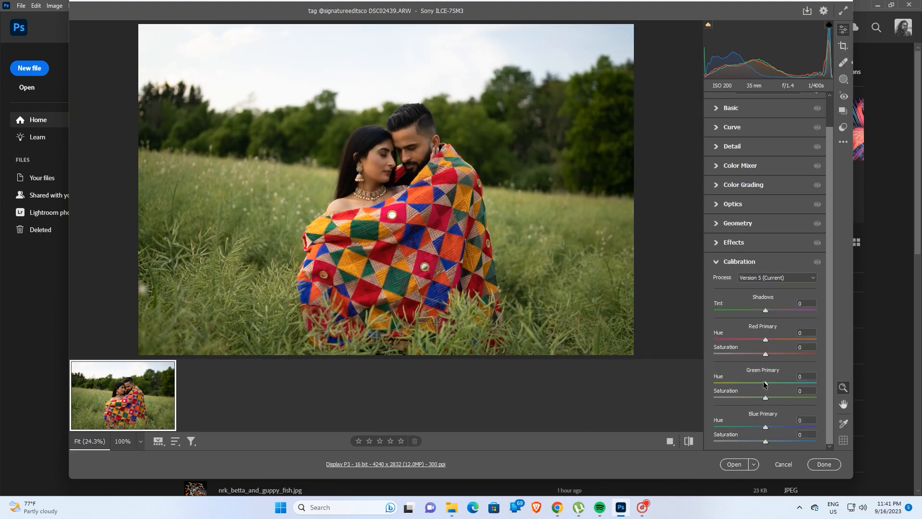
drag(765, 427, 732, 430)
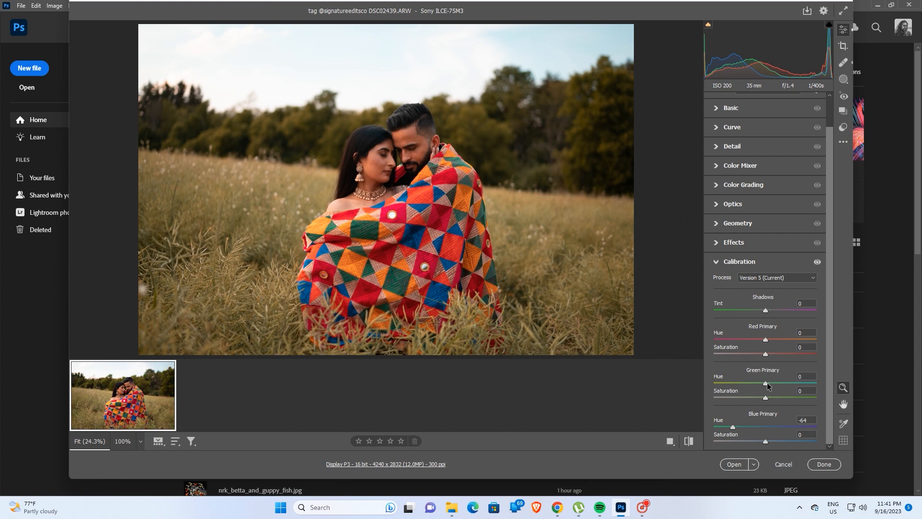
drag(767, 386, 774, 387)
drag(767, 342, 766, 341)
drag(766, 310, 773, 311)
Set the Basic shadows adjustment to +18
click(717, 109)
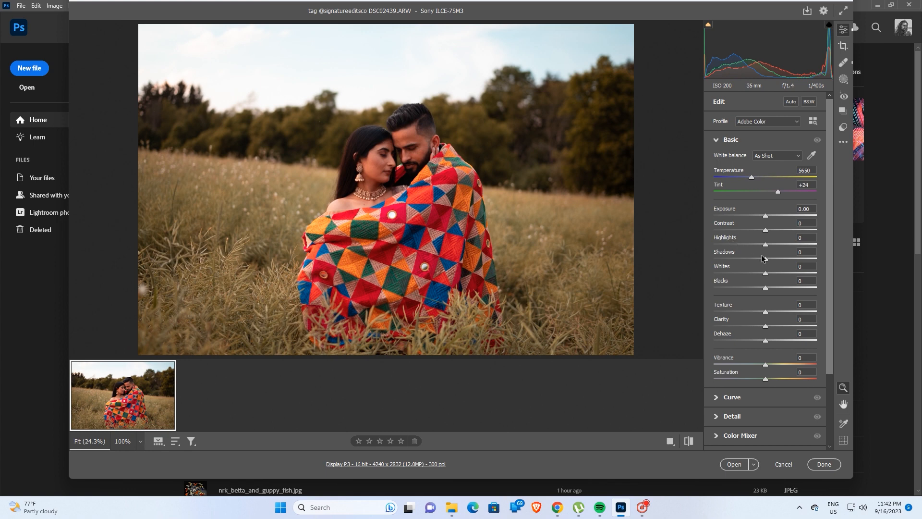
drag(765, 260, 776, 261)
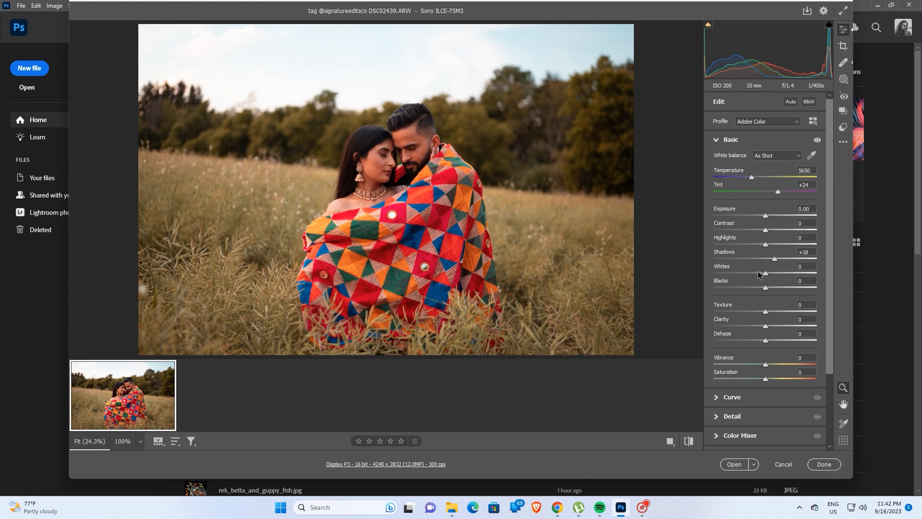
click(716, 141)
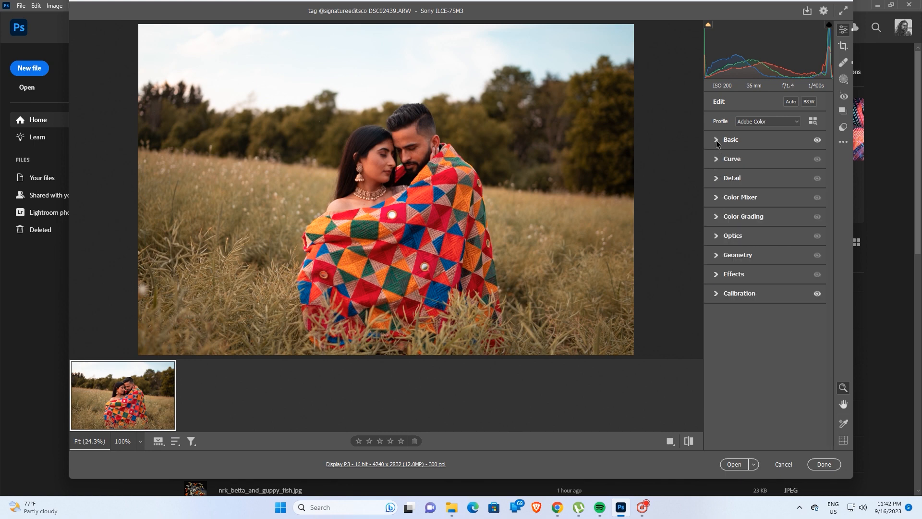
Shape the point curve with a highlight point at 189/205, a shadow point near 55/69, and the black point's output at 20
click(718, 164)
click(747, 174)
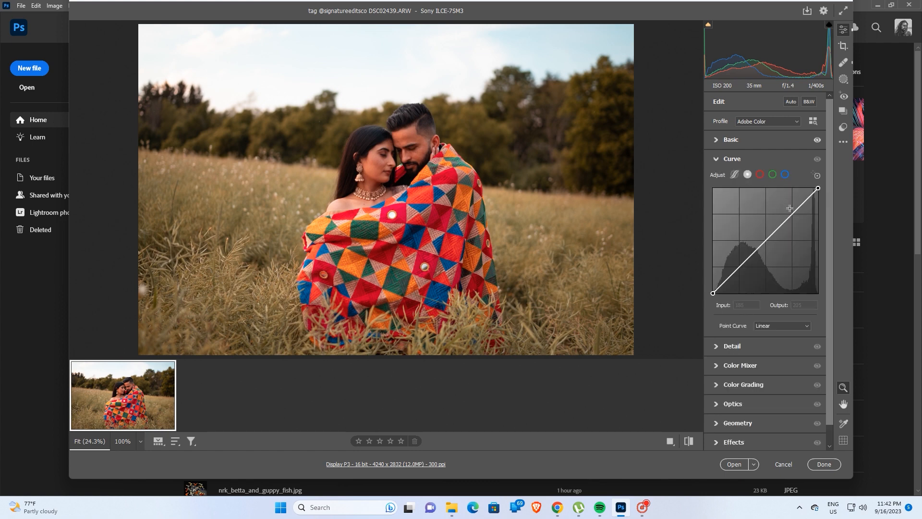
drag(791, 214, 790, 209)
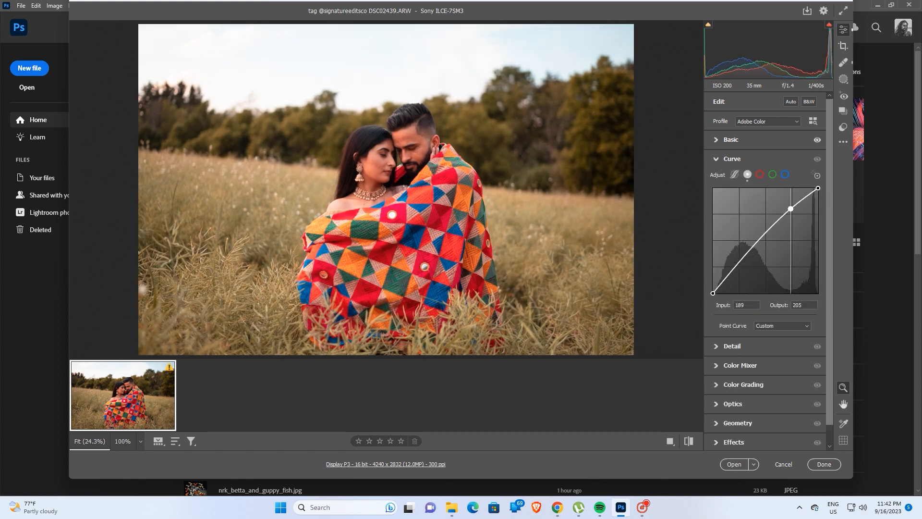
click(734, 264)
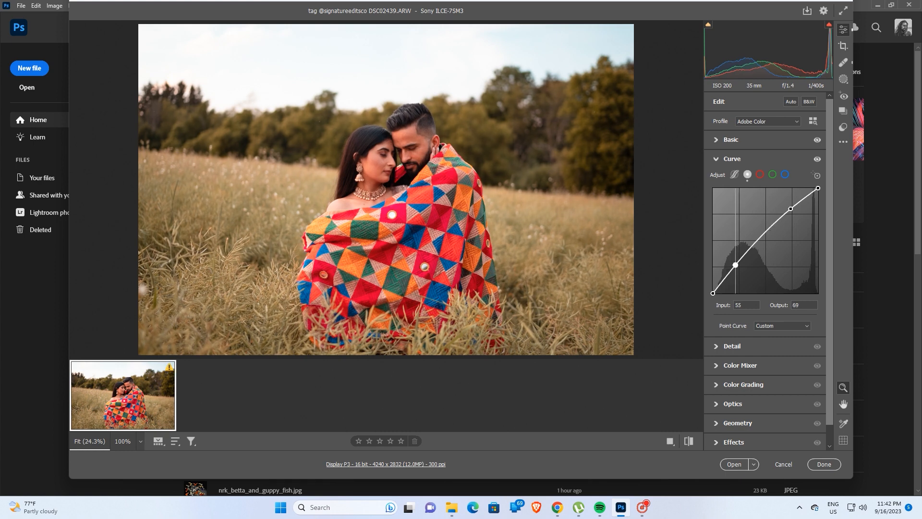
drag(713, 293, 713, 285)
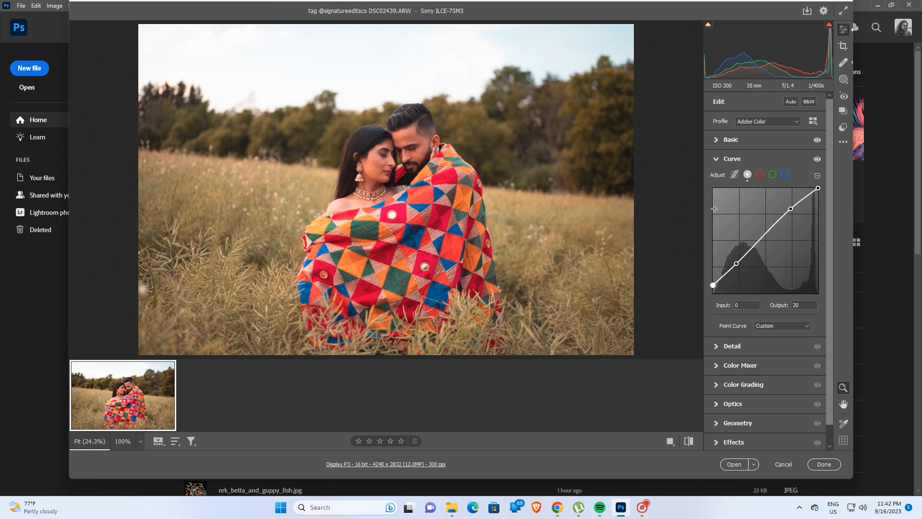
click(715, 160)
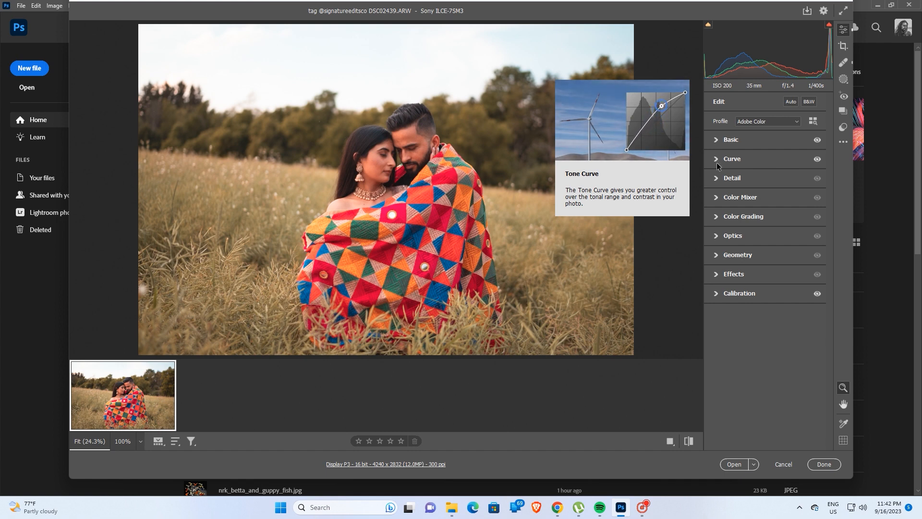
Tint the photo's highlights and shadows with the Color Grading wheels
click(718, 217)
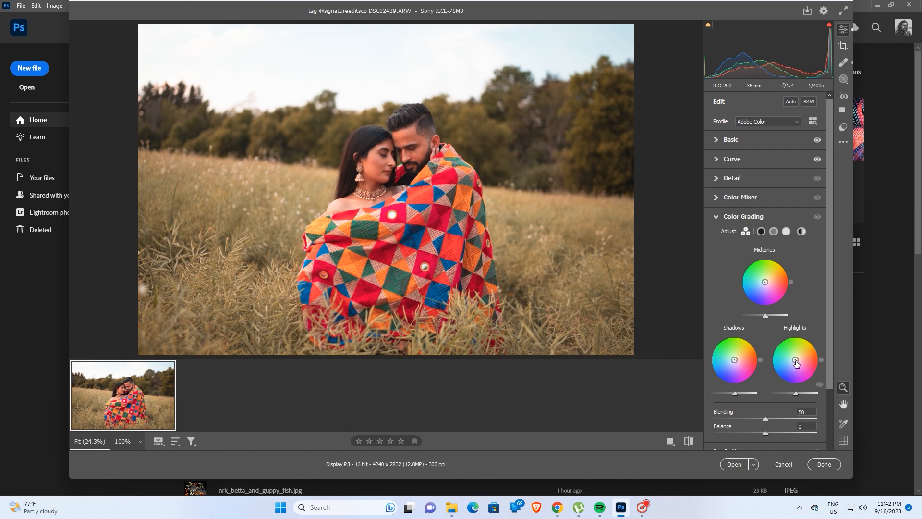
drag(796, 359, 796, 360)
drag(734, 360, 733, 359)
drag(733, 359, 733, 359)
drag(735, 358, 734, 360)
drag(733, 360, 712, 356)
Set the yellows hue to -54 in the Color Mixer and check the couple's faces at 100%
click(716, 198)
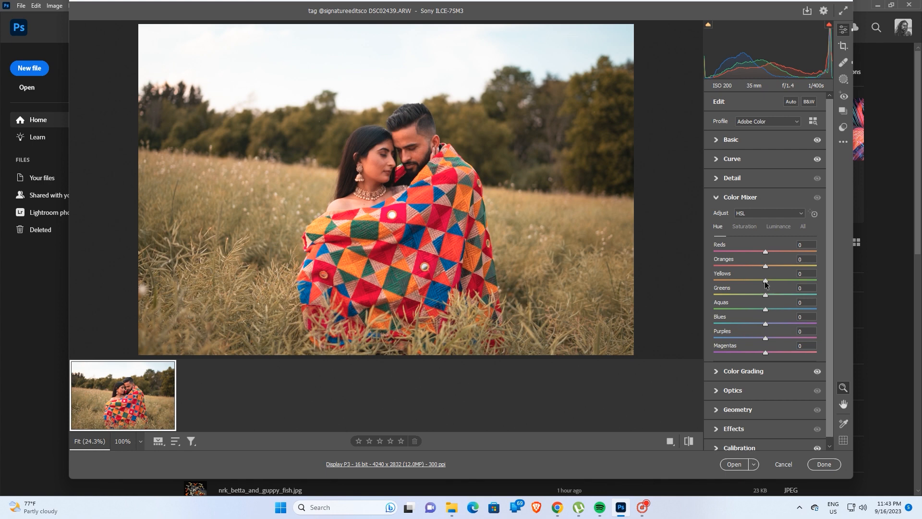
drag(766, 282, 755, 283)
click(387, 146)
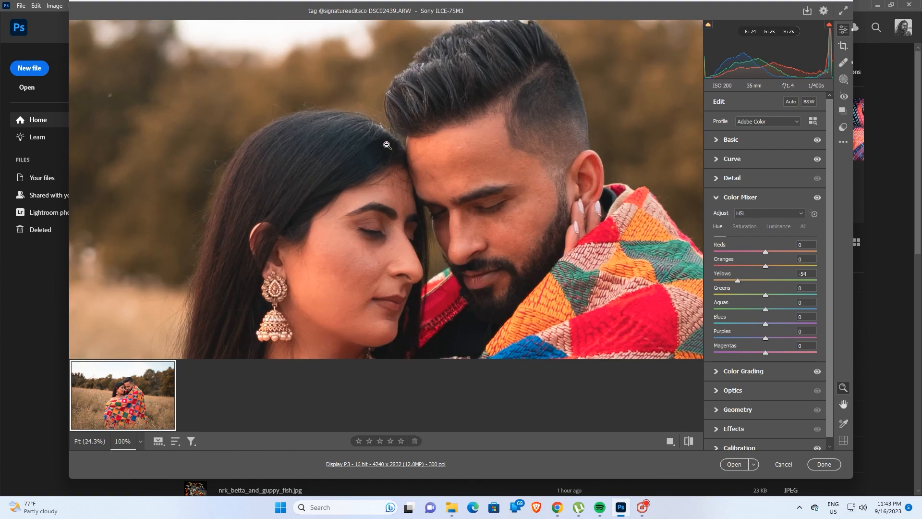
click(386, 146)
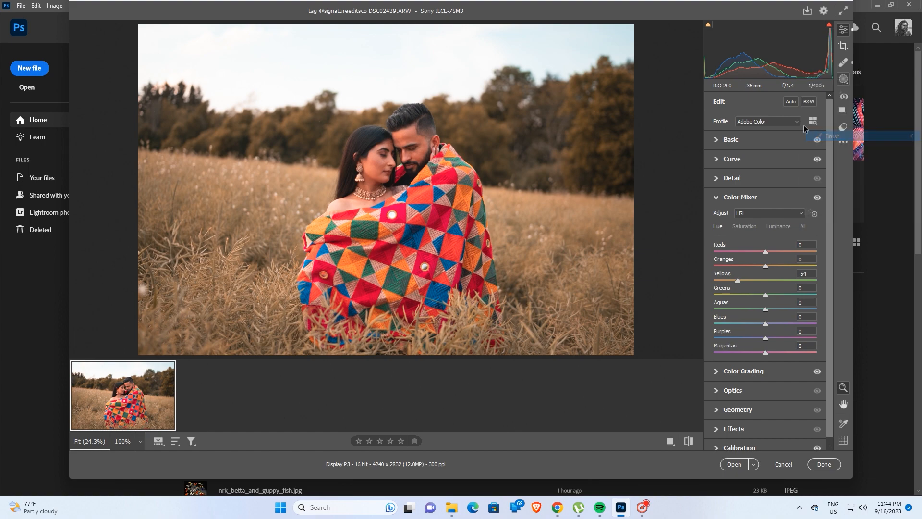
Create a brush mask and paint over the skin of the couple's faces with a size 7 brush
click(816, 136)
click(123, 441)
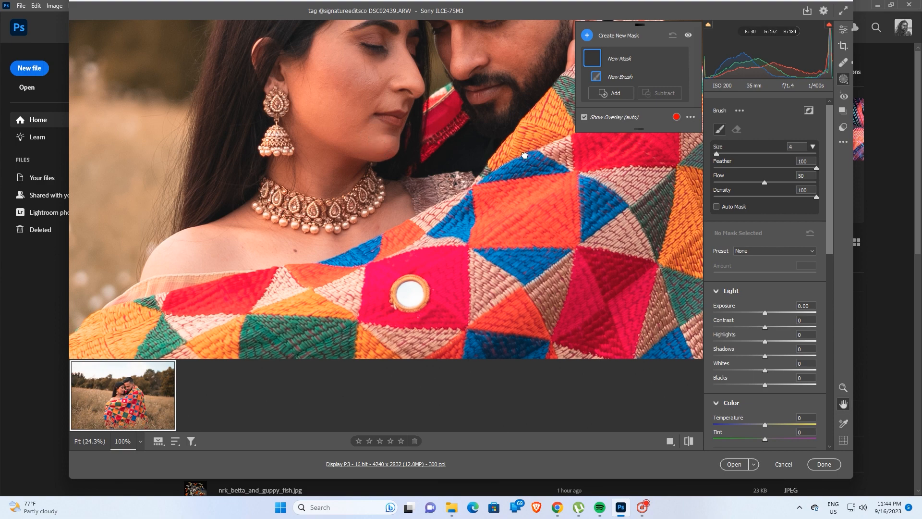
scroll(533, 192, up, 5)
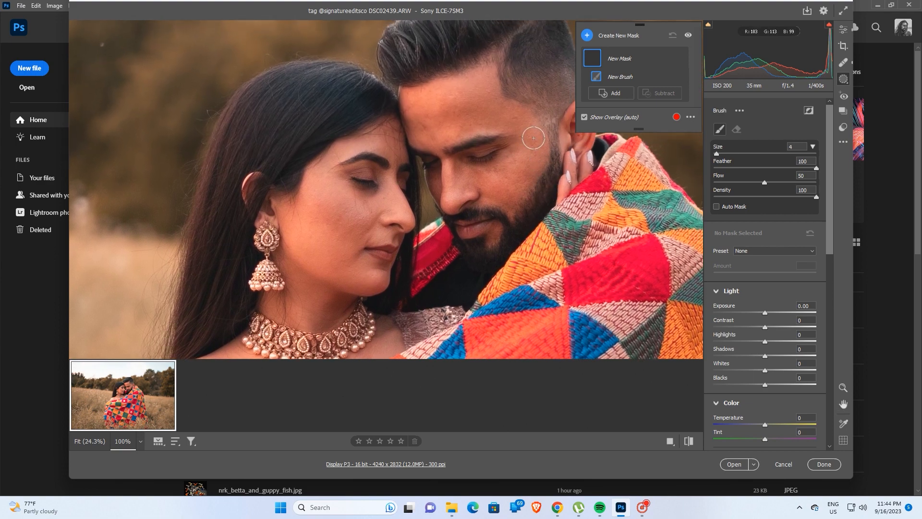
drag(533, 137, 530, 163)
key(bracketright)
key(bracketright)
key(bracketright)
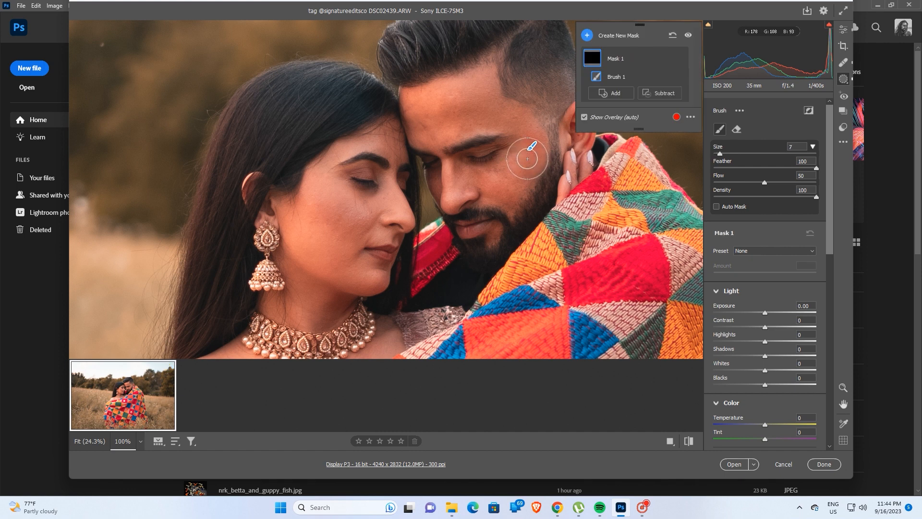
mouse_move(525, 154)
mouse_down()
mouse_move(483, 71)
mouse_move(428, 90)
mouse_move(418, 116)
mouse_move(462, 172)
mouse_move(449, 188)
mouse_move(467, 185)
mouse_move(463, 202)
mouse_move(381, 140)
mouse_move(302, 206)
mouse_move(278, 211)
mouse_move(284, 233)
mouse_move(362, 210)
mouse_move(357, 166)
mouse_move(373, 163)
mouse_move(395, 225)
mouse_move(375, 261)
mouse_move(361, 274)
mouse_move(298, 251)
mouse_move(288, 282)
mouse_move(283, 301)
mouse_move(322, 300)
mouse_move(315, 319)
mouse_move(331, 309)
mouse_up()
Extend the brush mask over the woman's neck and bare shoulder, with the brush flow at 40
key(space)
mouse_move(384, 278)
mouse_down()
mouse_move(388, 269)
mouse_move(325, 271)
mouse_move(458, 160)
mouse_up()
click(511, 169)
key(space)
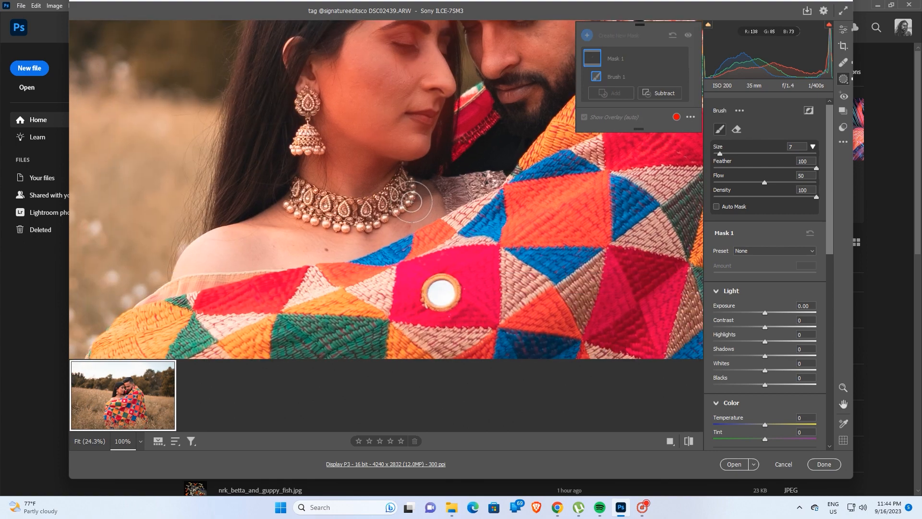
mouse_move(410, 201)
mouse_down()
mouse_move(360, 242)
mouse_move(250, 243)
mouse_move(199, 254)
mouse_up()
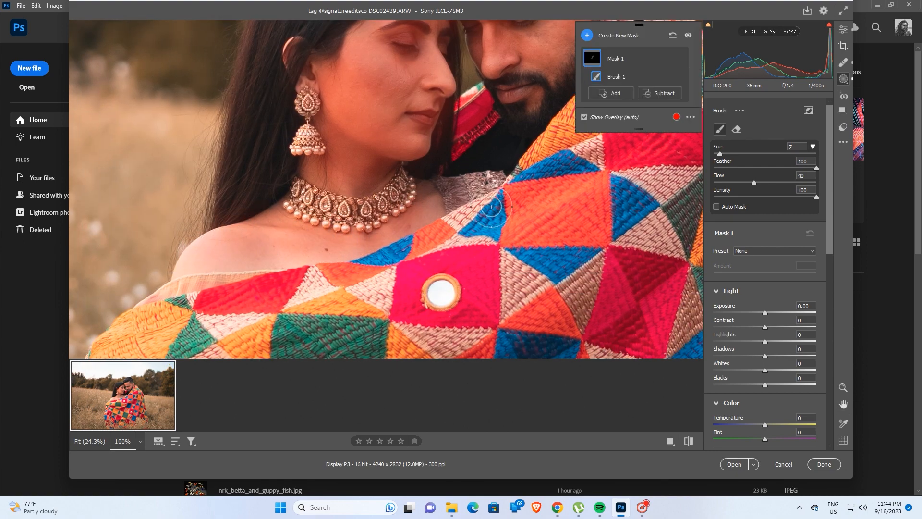
click(90, 441)
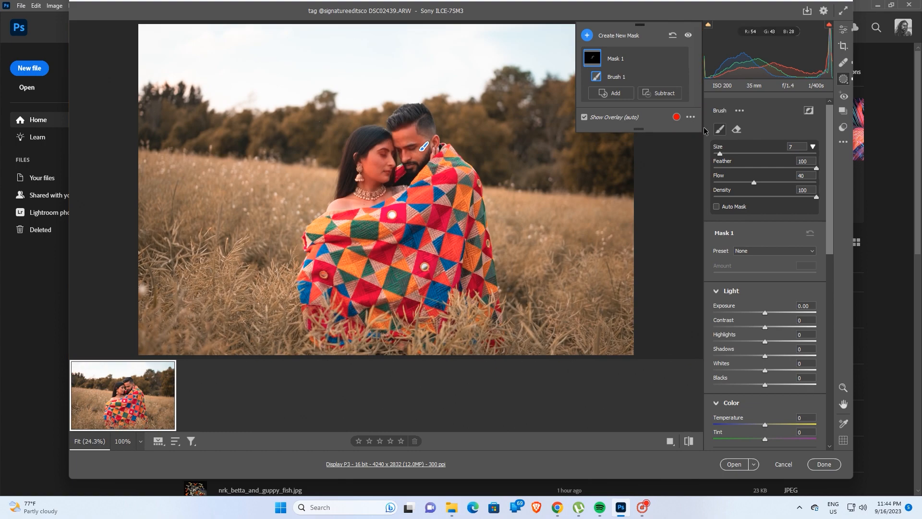
Hide the mask overlay and set the skin mask's temperature to -13 and saturation to -12
click(584, 118)
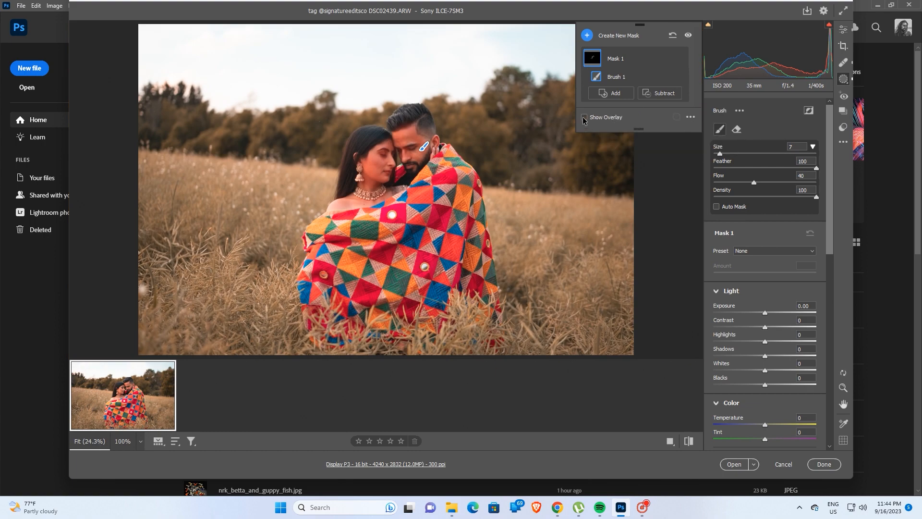
scroll(775, 331, down, 3)
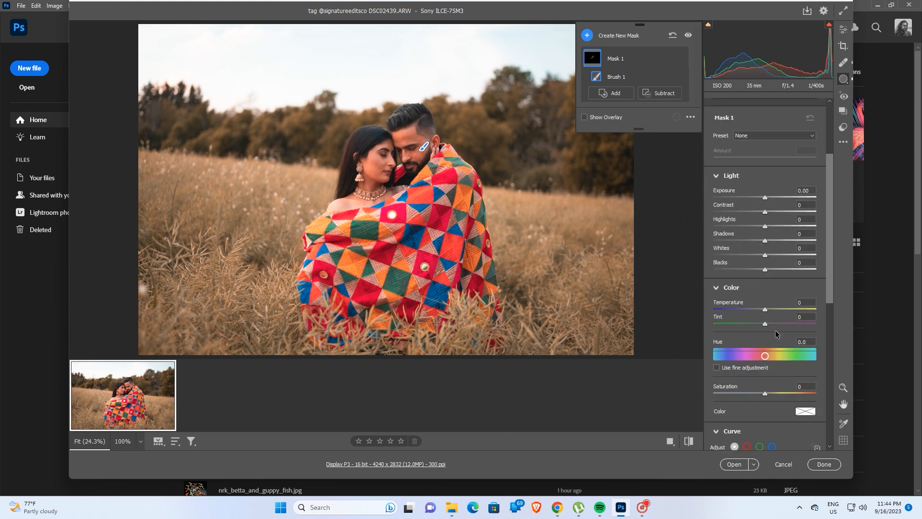
scroll(774, 307, down, 2)
drag(762, 252, 757, 253)
drag(765, 336, 759, 336)
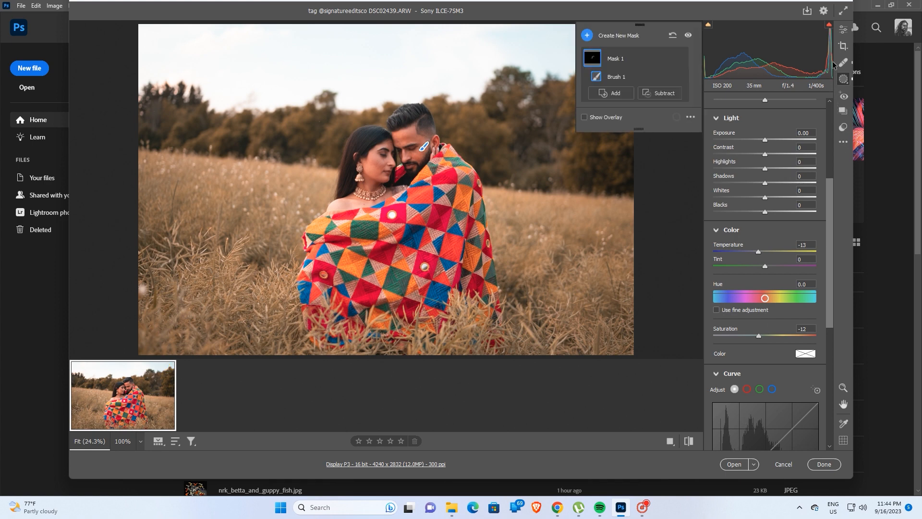
click(841, 30)
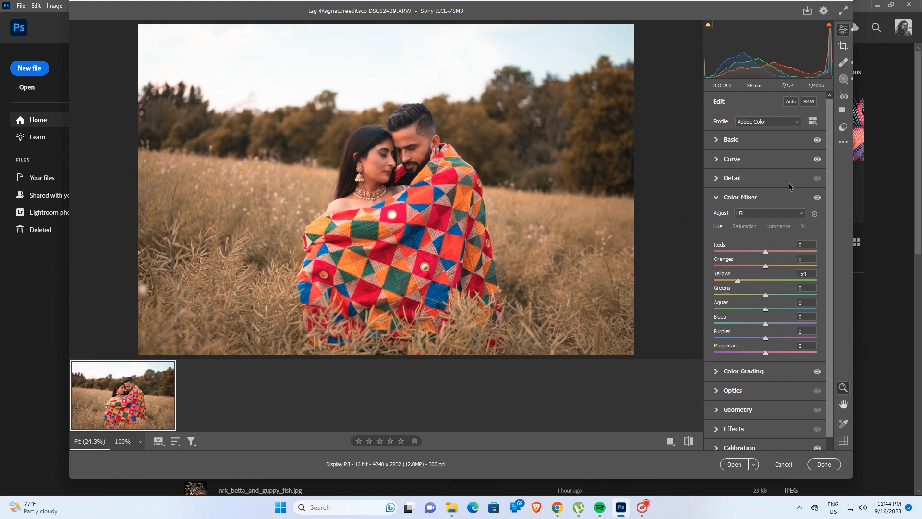
Set the Basic highlights to -100 and darken the photo's edges with a vignette
click(719, 140)
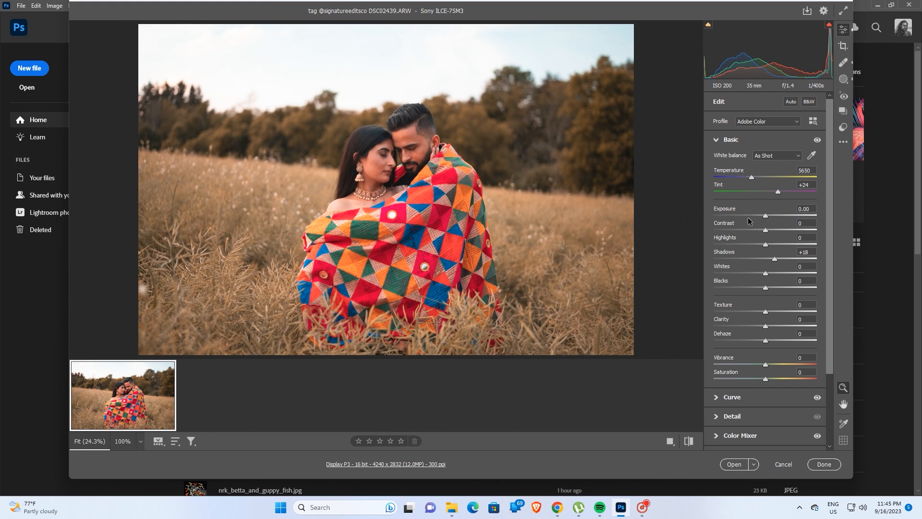
drag(759, 244, 708, 247)
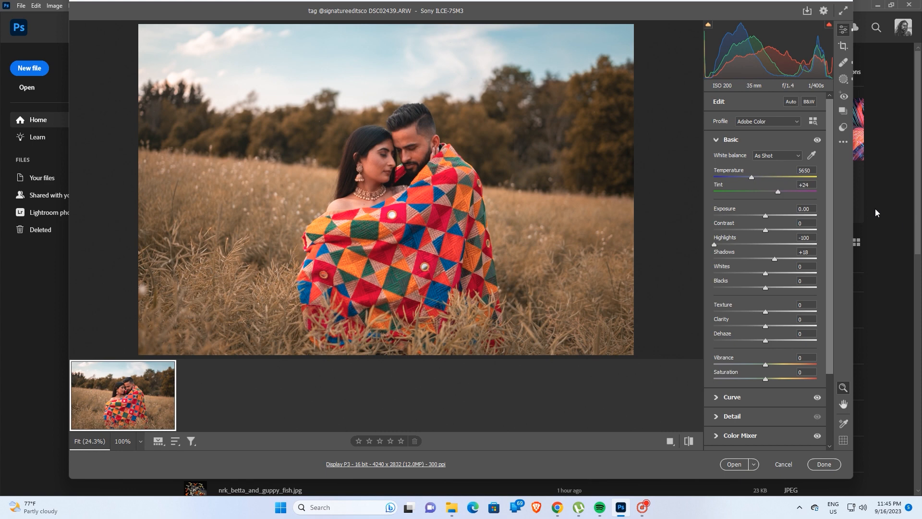
click(717, 144)
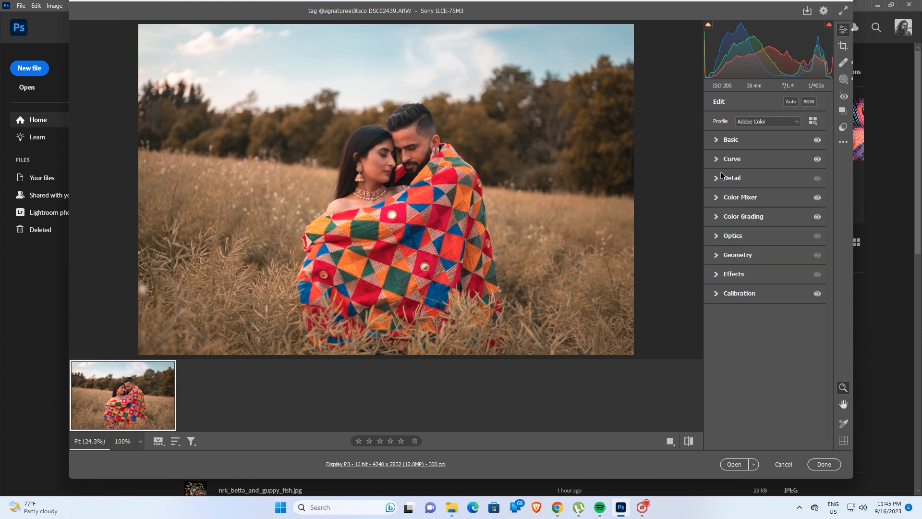
click(715, 273)
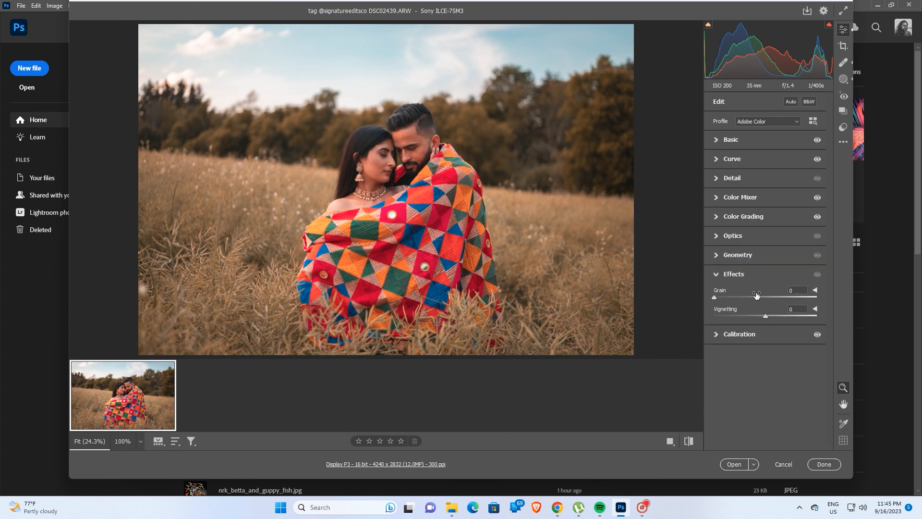
drag(752, 315, 754, 317)
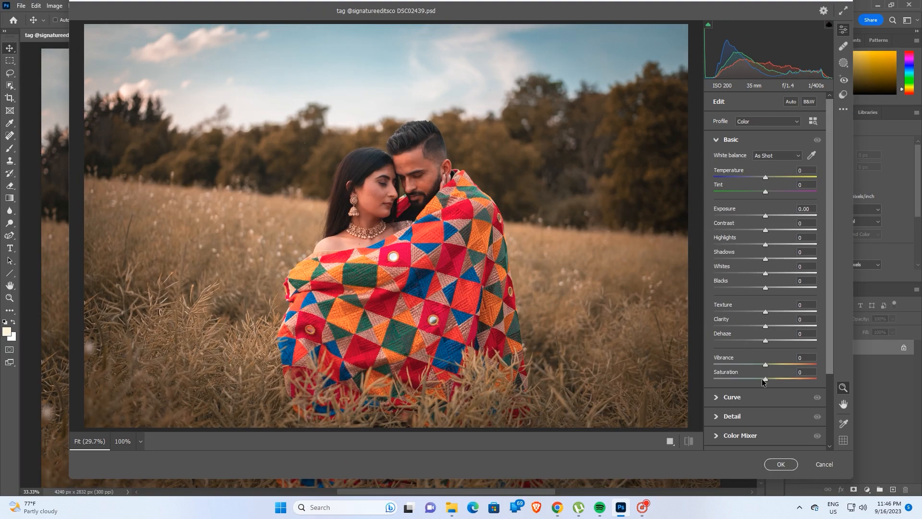
Slightly reduce the photo's overall saturation and apply the Camera Raw Filter adjustments
drag(764, 378, 756, 379)
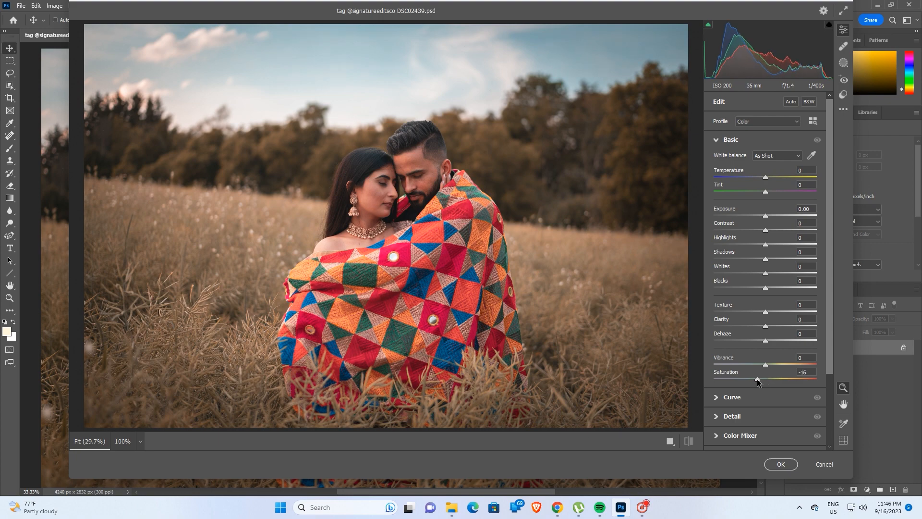
drag(756, 379, 759, 379)
click(781, 464)
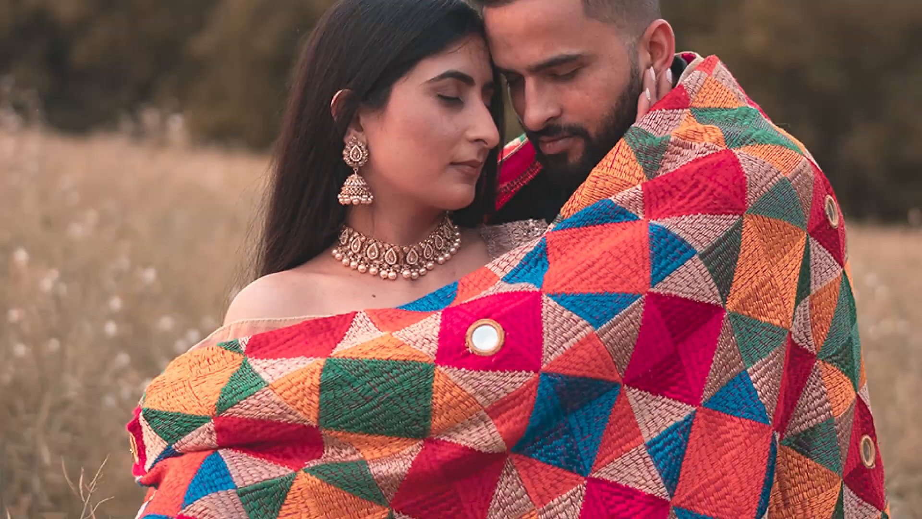